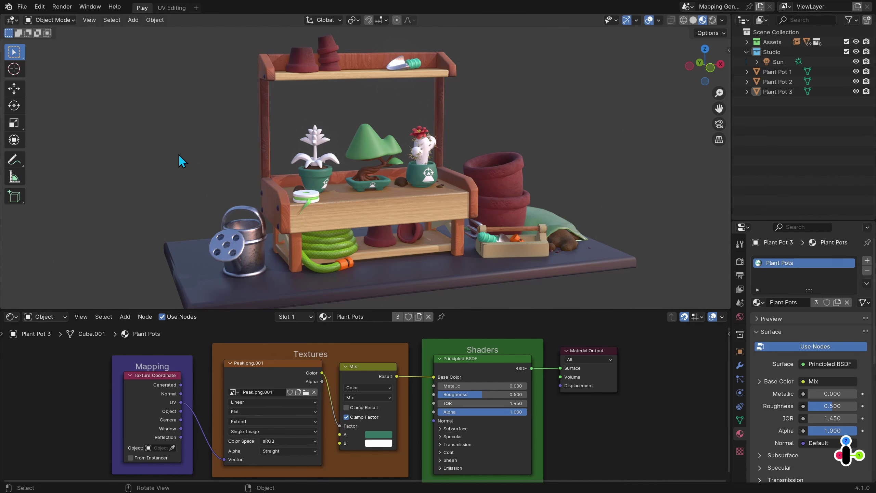
- Examine the three plant pots up close together with the node setup of the Plant Pots material
{"action": "middle_click_drag", "start_coordinate": [426, 168], "coordinate": [394, 156], "text": "alt"}
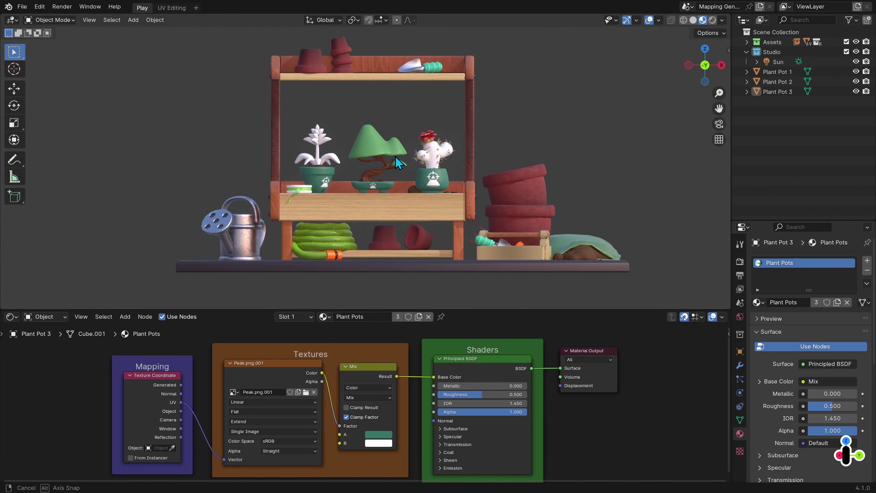
{"action": "scroll", "coordinate": [410, 202], "scroll_direction": "up", "scroll_amount": 5}
{"action": "middle_click_drag", "start_coordinate": [452, 209], "coordinate": [439, 203], "text": "shift"}
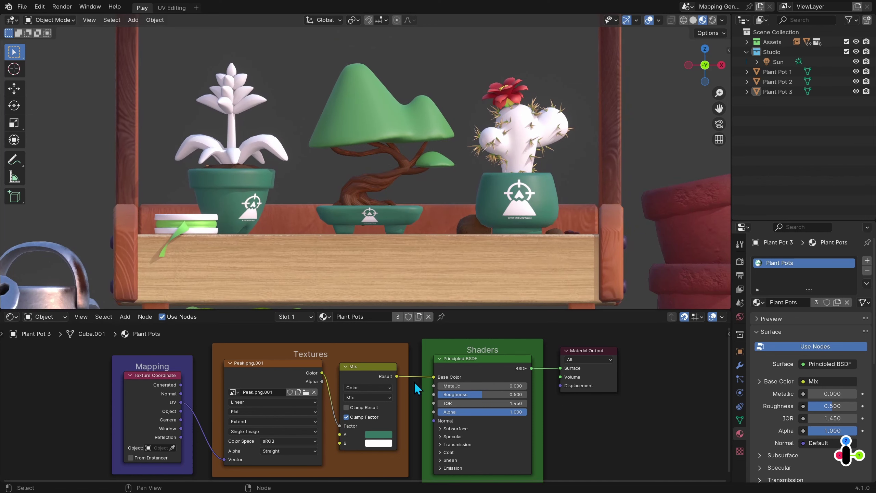
{"action": "key", "text": "ctrl+space"}
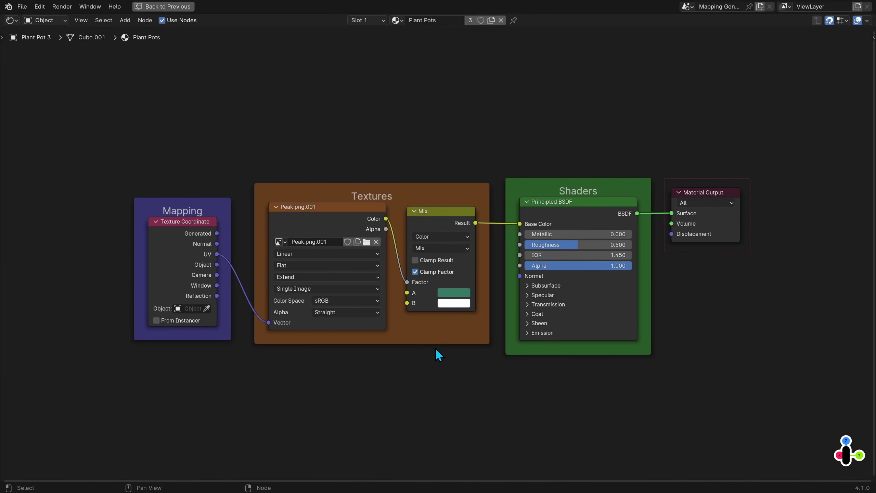
{"action": "key", "text": "ctrl+space"}
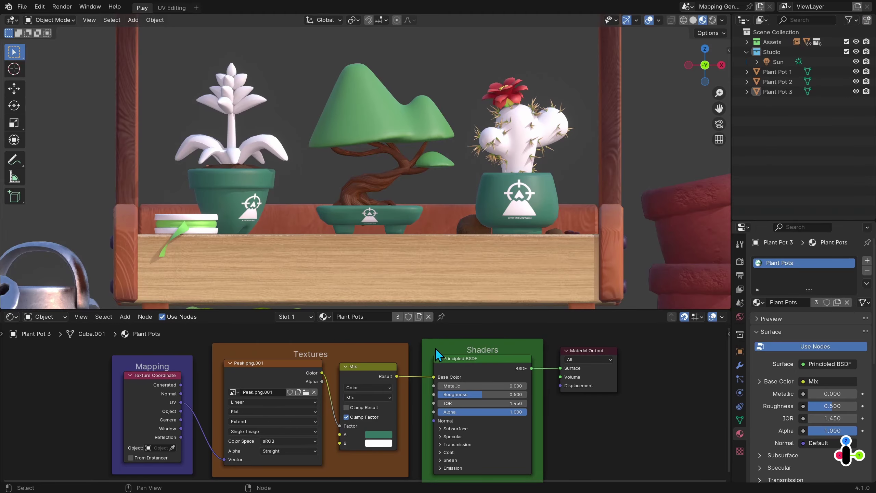
{"action": "scroll", "coordinate": [423, 274], "scroll_direction": "up", "scroll_amount": 3}
{"action": "middle_click_drag", "start_coordinate": [423, 275], "coordinate": [411, 248], "text": "shift"}
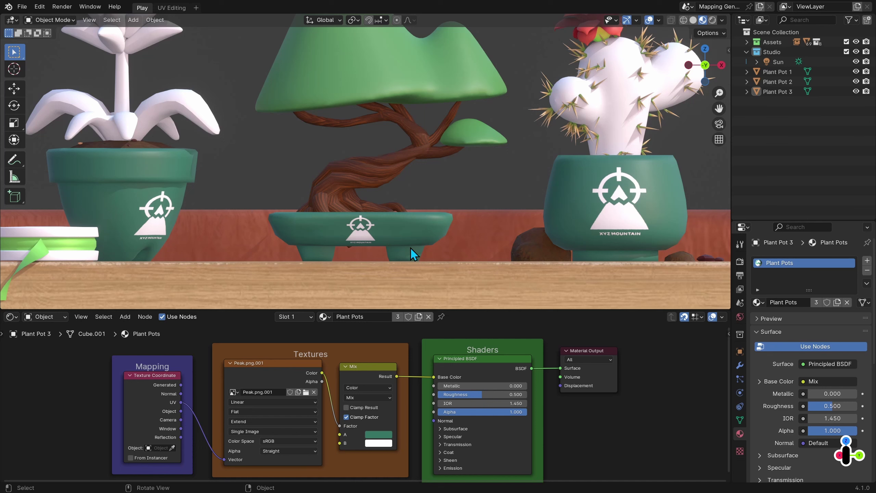
- Insert a Mapping node between the Texture Coordinate node and the Peak.png.001 image node of the Plant Pots material
{"action": "left_click", "coordinate": [126, 317]}
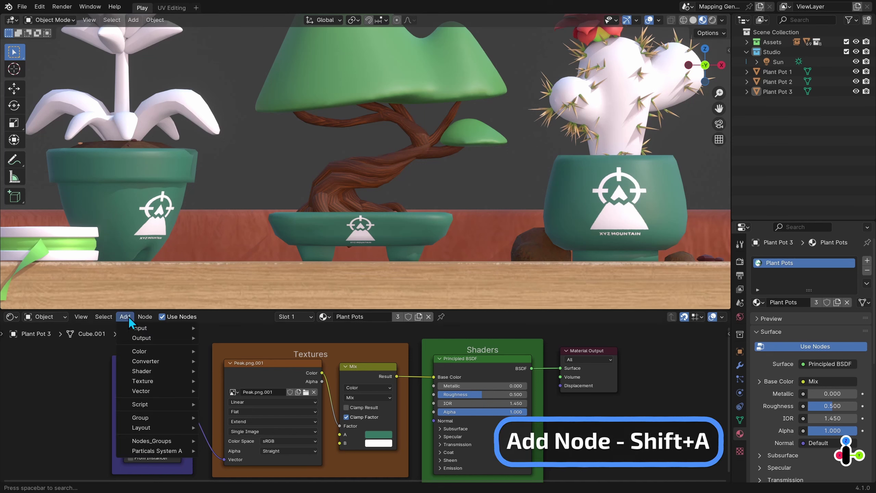
{"action": "mouse_move", "coordinate": [172, 391]}
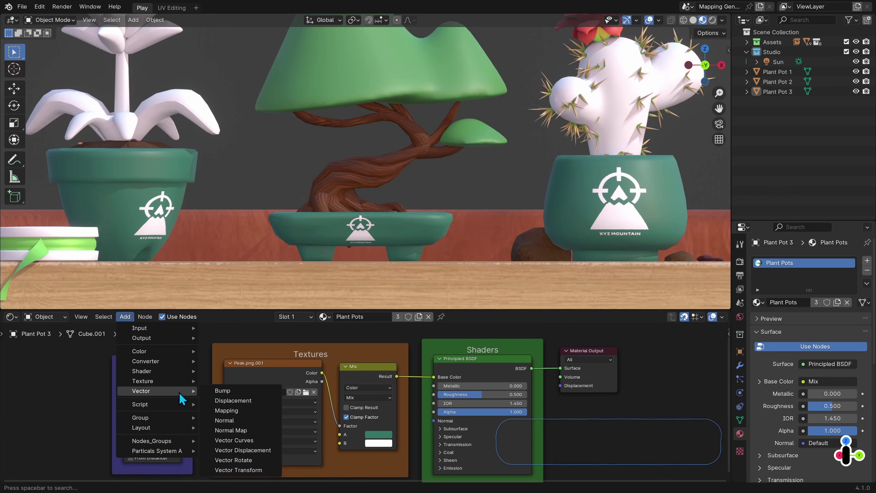
{"action": "left_click", "coordinate": [230, 411]}
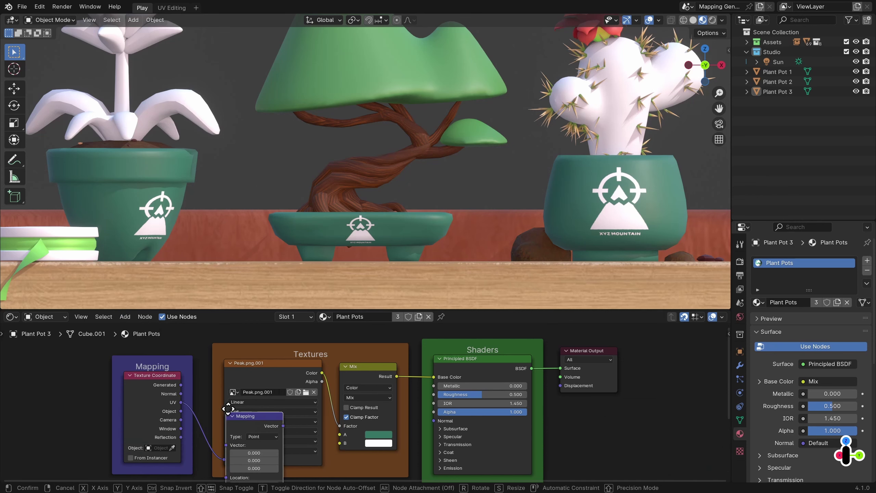
{"action": "left_click", "coordinate": [182, 372]}
{"action": "left_click_drag", "start_coordinate": [181, 361], "coordinate": [152, 360]}
{"action": "scroll", "coordinate": [196, 401], "scroll_direction": "down", "scroll_amount": 1}
{"action": "scroll", "coordinate": [188, 383], "scroll_direction": "down", "scroll_amount": 1}
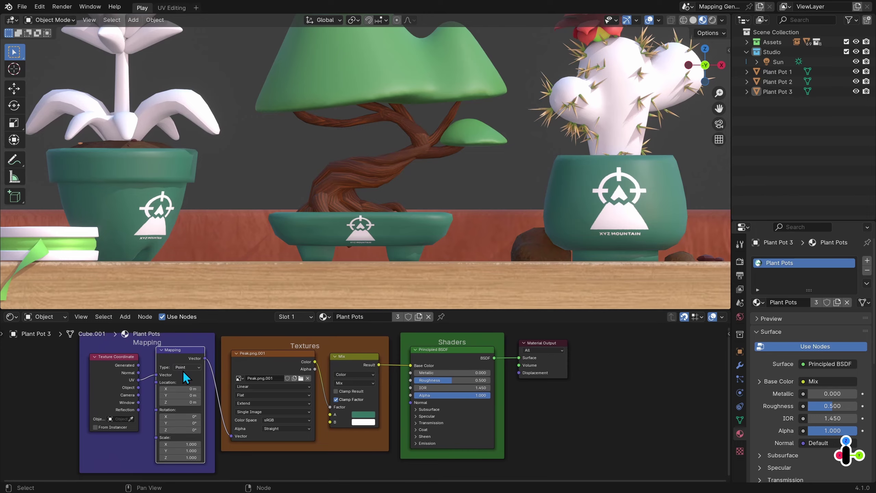
- Try to rotate and scale the bonsai pot's UVs in the UV Editing workspace
{"action": "left_click", "coordinate": [172, 8]}
{"action": "scroll", "coordinate": [583, 290], "scroll_direction": "up", "scroll_amount": 4}
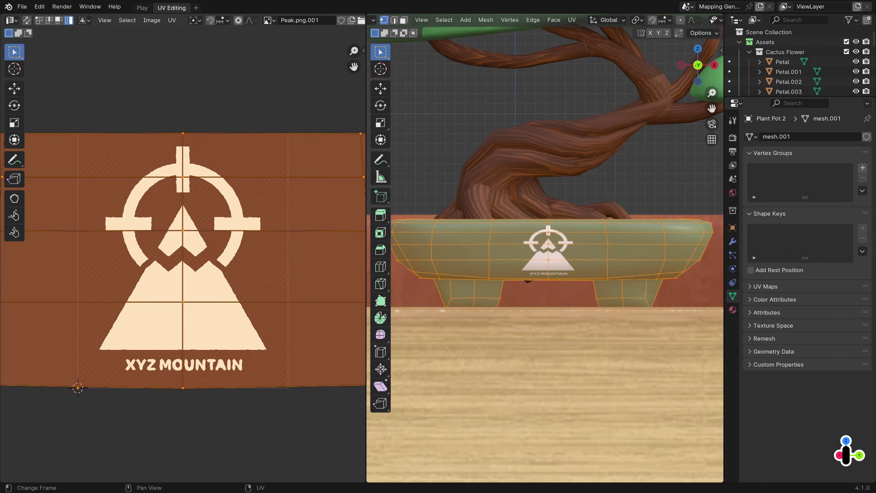
{"action": "key", "text": "r"}
{"action": "right_click", "coordinate": [316, 274]}
{"action": "key", "text": "s"}
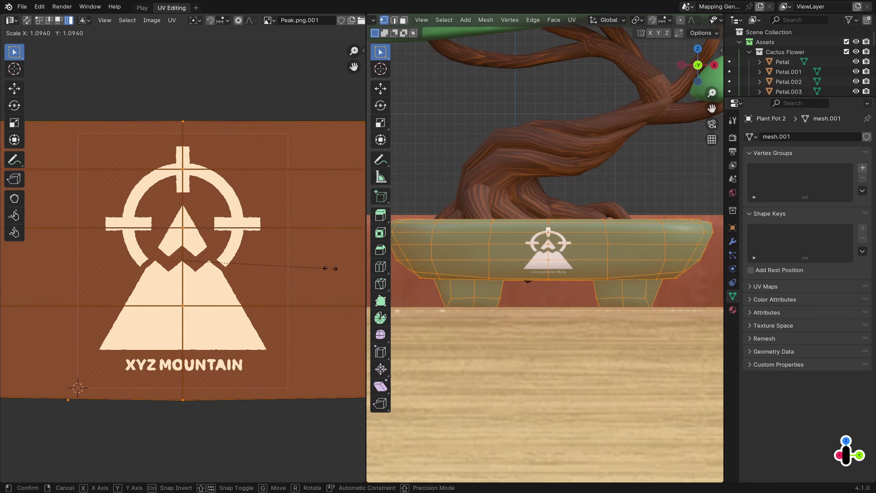
{"action": "key", "text": "Escape"}
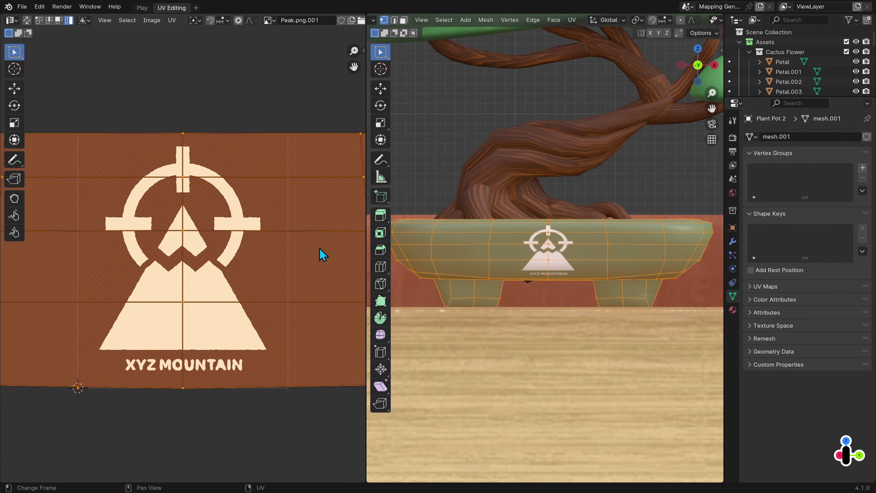
{"action": "left_click", "coordinate": [143, 7]}
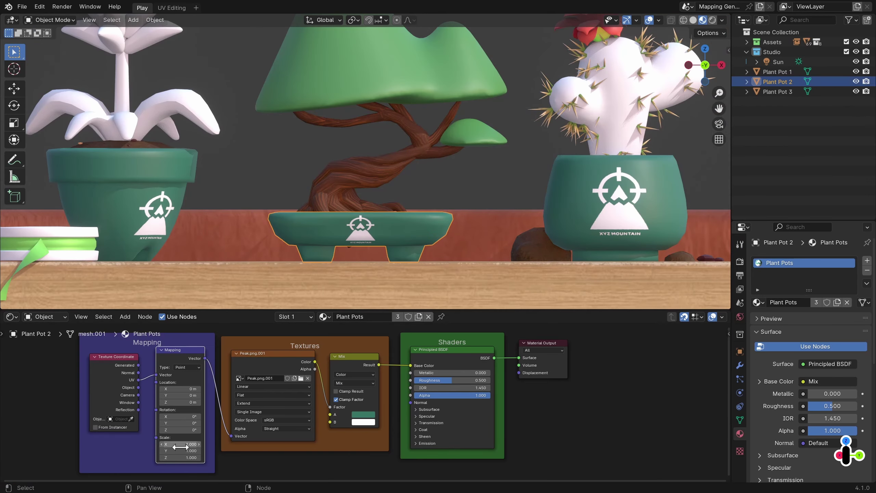
- Try different transform values in the Mapping node of the Plant Pots material, then undo them
{"action": "middle_click_drag", "start_coordinate": [163, 461], "coordinate": [322, 437]}
{"action": "scroll", "coordinate": [287, 416], "scroll_direction": "up", "scroll_amount": 4}
{"action": "scroll", "coordinate": [319, 386], "scroll_direction": "up", "scroll_amount": 1}
{"action": "mouse_move", "coordinate": [336, 363]}
{"action": "left_mouse_down", "text": "shift"}
{"action": "mouse_move", "coordinate": [312, 363]}
{"action": "mouse_move", "coordinate": [339, 363]}
{"action": "left_mouse_up", "text": "shift"}
{"action": "key", "text": "ctrl+z"}
{"action": "left_click_drag", "start_coordinate": [336, 423], "coordinate": [307, 464]}
{"action": "key", "text": "ctrl+z"}
{"action": "key", "text": "ctrl+z"}
- Select the bonsai tree's leaves, frame their material nodes and check the leaf mesh in Edit Mode
{"action": "scroll", "coordinate": [448, 373], "scroll_direction": "down", "scroll_amount": 6}
{"action": "middle_click_drag", "start_coordinate": [500, 347], "coordinate": [385, 377]}
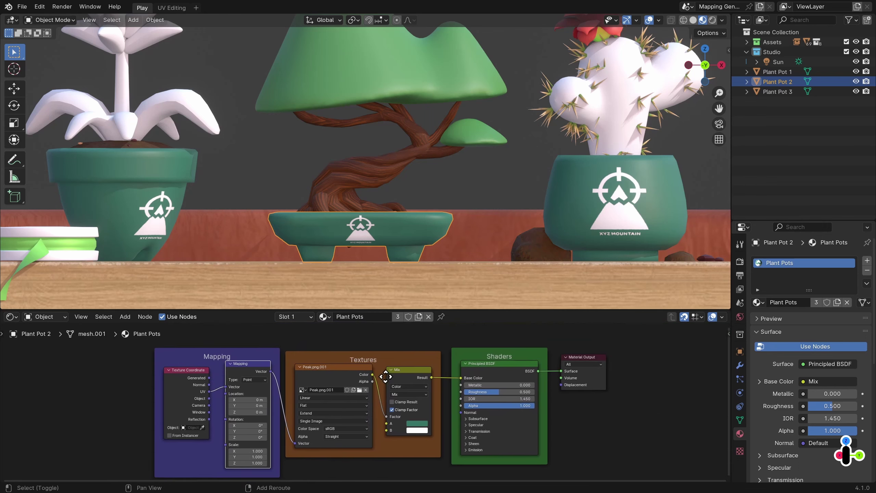
{"action": "scroll", "coordinate": [377, 122], "scroll_direction": "down", "scroll_amount": 3}
{"action": "left_click", "coordinate": [352, 137]}
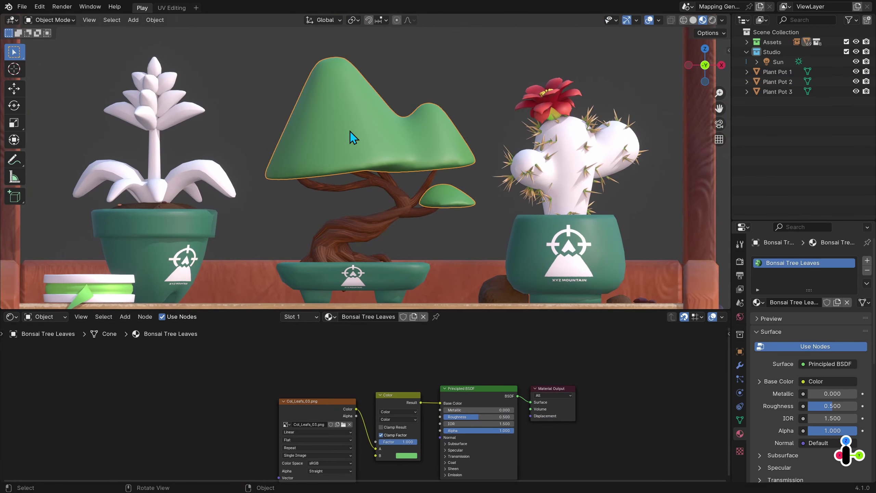
{"action": "key", "text": "Home"}
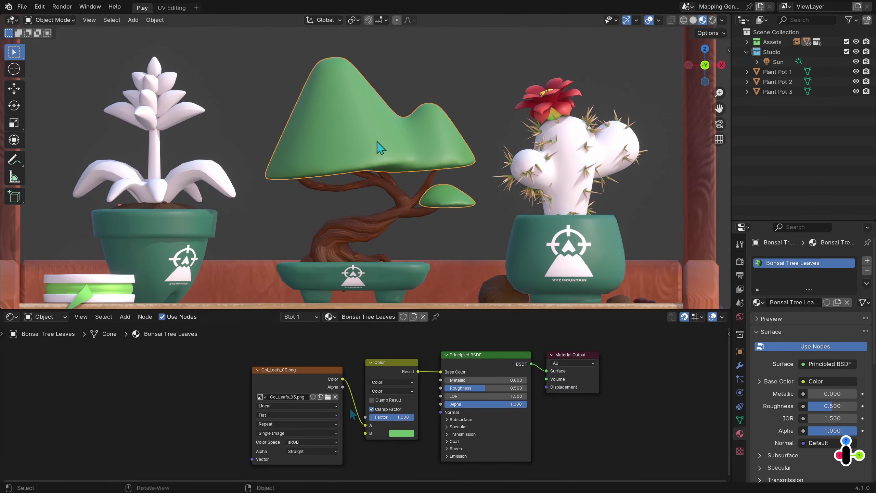
{"action": "key", "text": "Tab"}
{"action": "middle_click_drag", "start_coordinate": [386, 145], "coordinate": [371, 90]}
{"action": "key", "text": "Tab"}
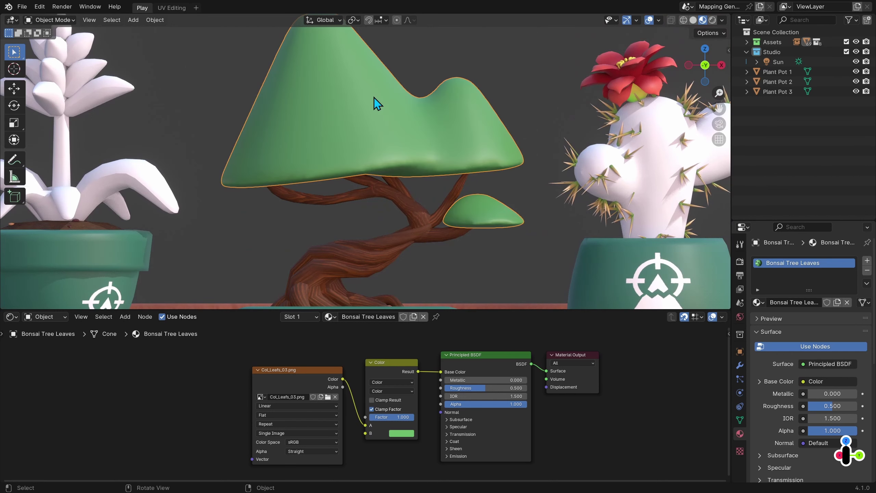
- Add a Texture Coordinate node in front of the Col_Leafs_03.png image node in the Bonsai Tree Leaves material
{"action": "middle_click_drag", "start_coordinate": [225, 392], "coordinate": [278, 374]}
{"action": "left_click", "coordinate": [123, 319]}
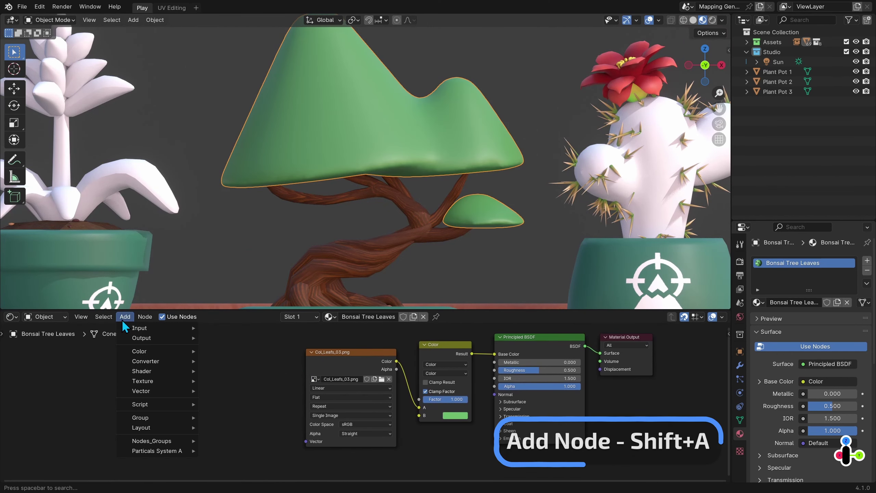
{"action": "mouse_move", "coordinate": [129, 330]}
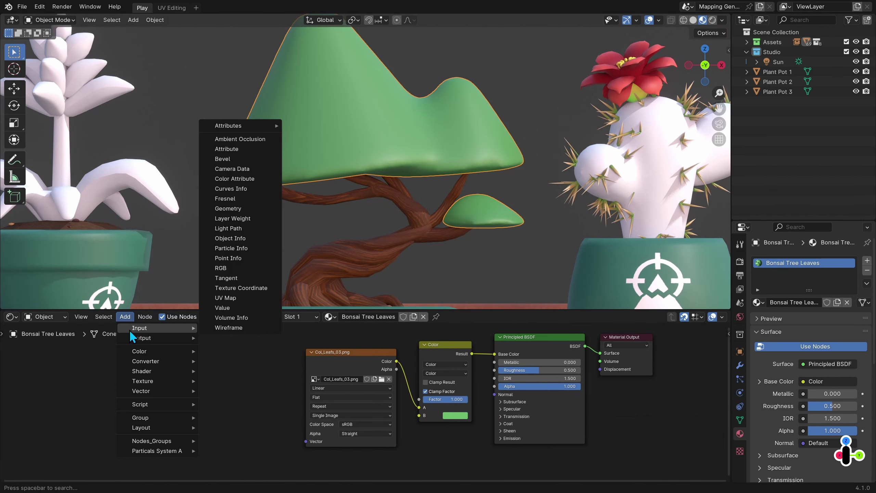
{"action": "left_click", "coordinate": [239, 290]}
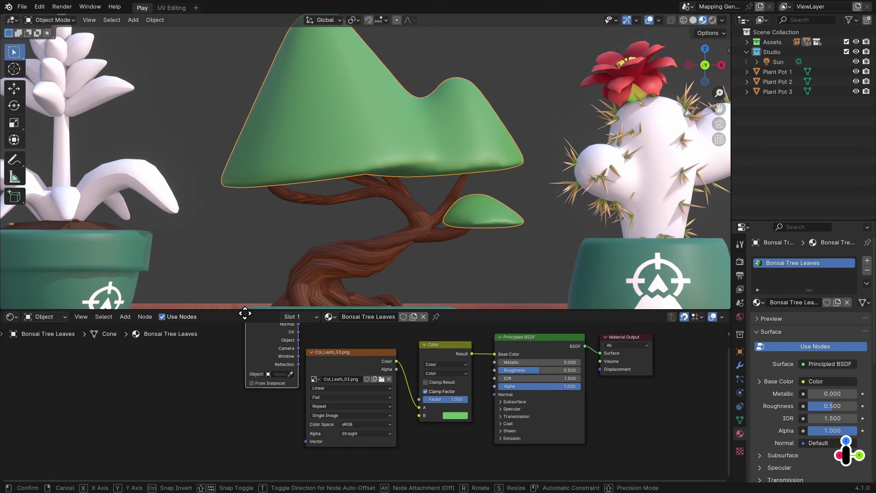
{"action": "left_click", "coordinate": [277, 407]}
{"action": "middle_click_drag", "start_coordinate": [277, 407], "coordinate": [227, 403]}
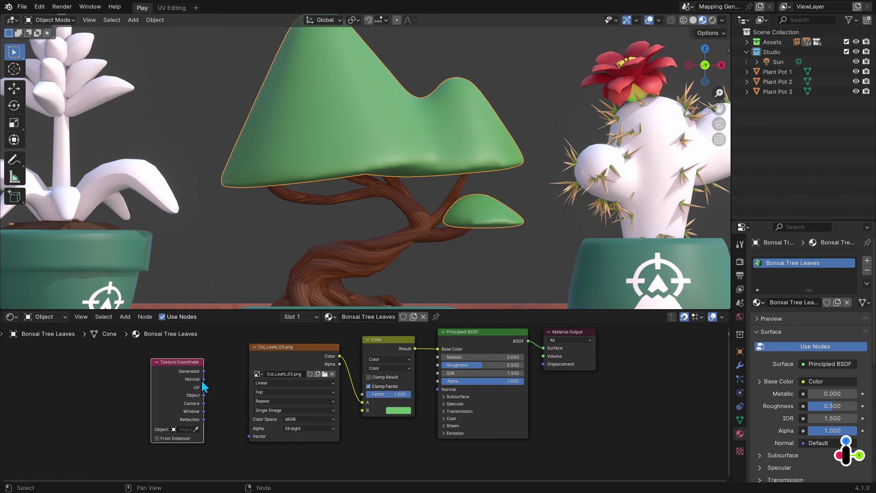
- Connect the Texture Coordinate node's Generated output to the leaf image node's Vector input
{"action": "scroll", "coordinate": [203, 382], "scroll_direction": "up", "scroll_amount": 2}
{"action": "left_click_drag", "start_coordinate": [222, 363], "coordinate": [254, 393]}
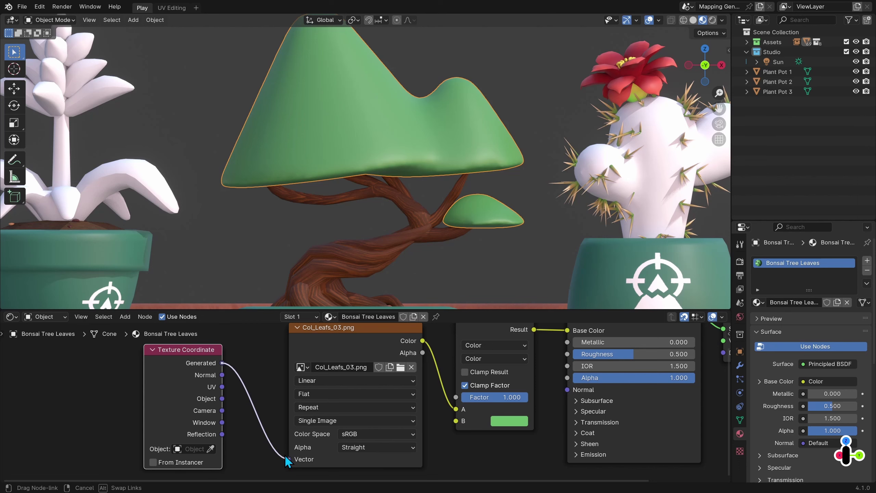
{"action": "left_click_drag", "start_coordinate": [286, 455], "coordinate": [285, 455]}
{"action": "scroll", "coordinate": [347, 409], "scroll_direction": "down", "scroll_amount": 2}
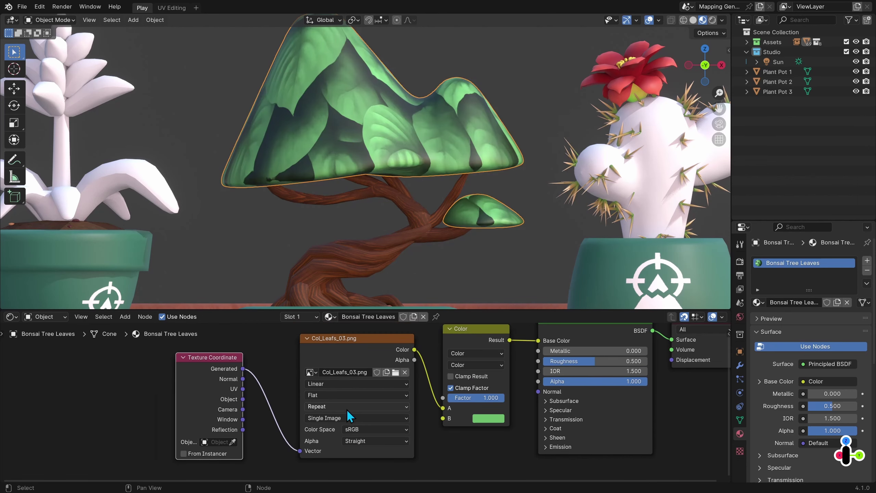
- Insert a Mapping node between the Texture Coordinate and leaf image nodes, making room for it in the layout
{"action": "middle_click_drag", "start_coordinate": [347, 410], "coordinate": [282, 420]}
{"action": "left_click", "coordinate": [125, 317]}
{"action": "mouse_move", "coordinate": [155, 394]}
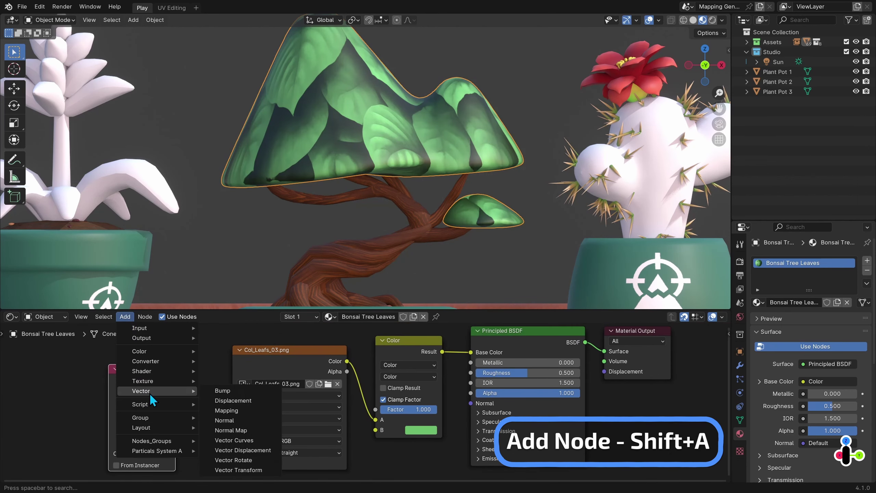
{"action": "left_click", "coordinate": [235, 411]}
{"action": "left_click", "coordinate": [169, 353]}
{"action": "left_click_drag", "start_coordinate": [144, 370], "coordinate": [87, 379]}
{"action": "left_click_drag", "start_coordinate": [183, 366], "coordinate": [144, 366]}
- Set the leaf Mapping node's scale to 5.790 on the X, Y and Z axes
{"action": "middle_click_drag", "start_coordinate": [205, 421], "coordinate": [227, 380]}
{"action": "left_click_drag", "start_coordinate": [187, 448], "coordinate": [250, 458]}
{"action": "middle_click_drag", "start_coordinate": [345, 154], "coordinate": [372, 164]}
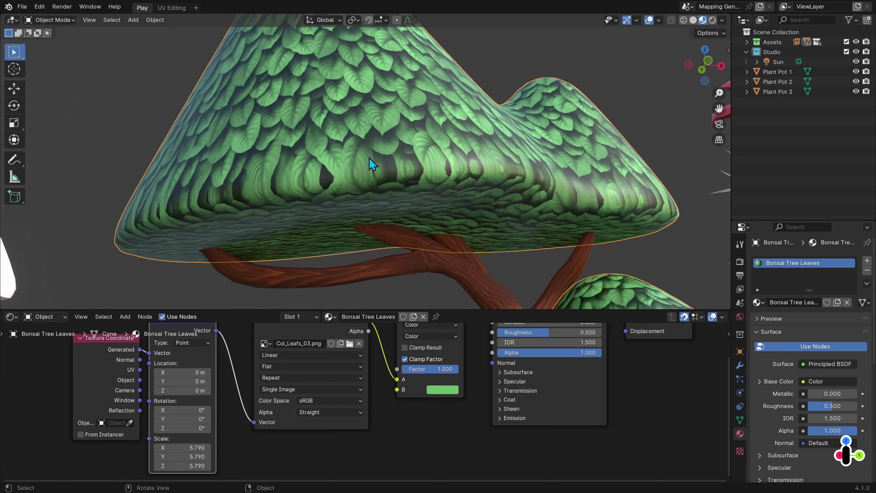
- Switch the leaf image node's projection to Box and set its Blend to 0.094
{"action": "left_click", "coordinate": [301, 367]}
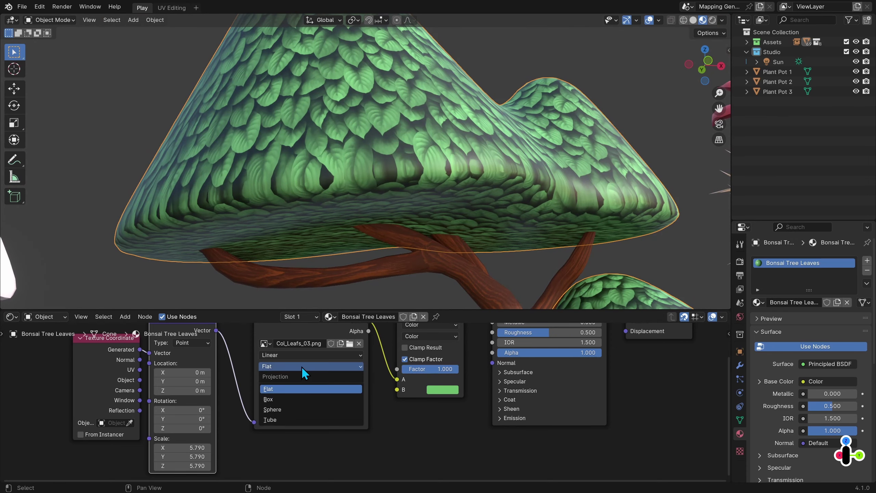
{"action": "left_click", "coordinate": [311, 397]}
{"action": "middle_click_drag", "start_coordinate": [388, 240], "coordinate": [397, 191]}
{"action": "scroll", "coordinate": [400, 172], "scroll_direction": "up", "scroll_amount": 8}
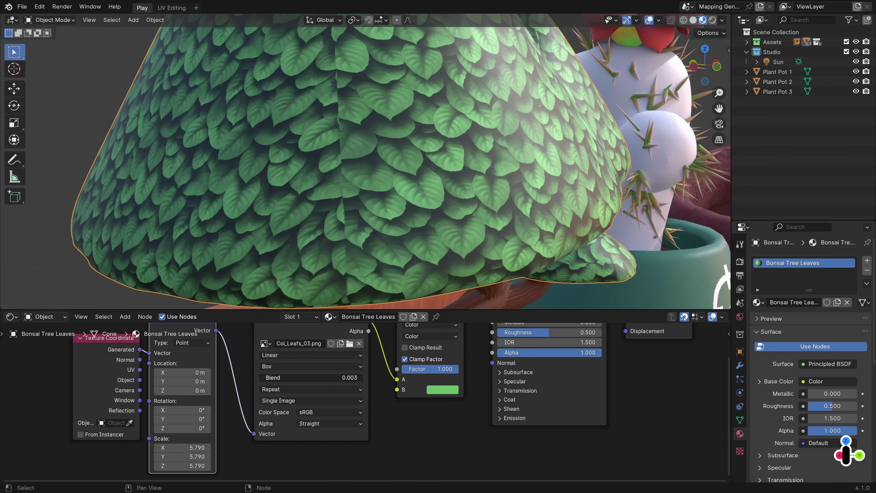
{"action": "left_click_drag", "start_coordinate": [311, 378], "coordinate": [315, 377]}
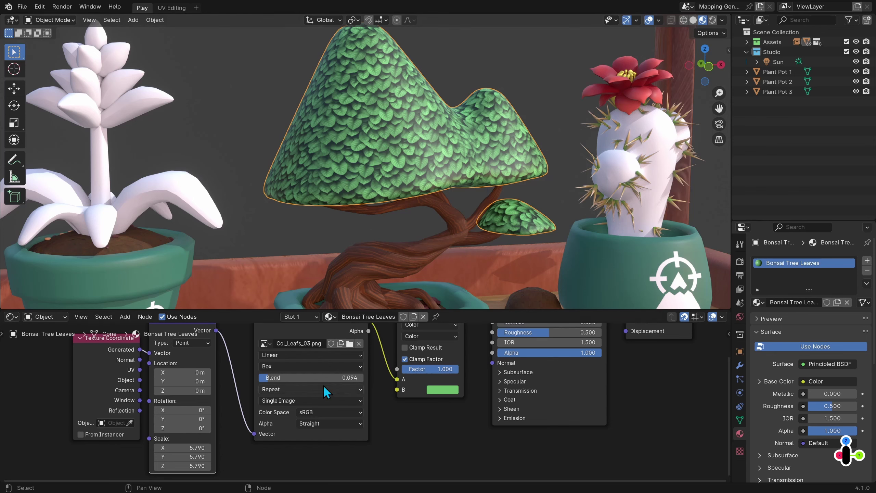
- Add a Noise Texture node, preview it on the bonsai leaves and set its scale to 12.8
{"action": "scroll", "coordinate": [323, 384], "scroll_direction": "down", "scroll_amount": 5}
{"action": "middle_click_drag", "start_coordinate": [318, 331], "coordinate": [327, 436]}
{"action": "scroll", "coordinate": [313, 375], "scroll_direction": "up", "scroll_amount": 2}
{"action": "key", "text": "shift+a"}
{"action": "mouse_move", "coordinate": [292, 408]}
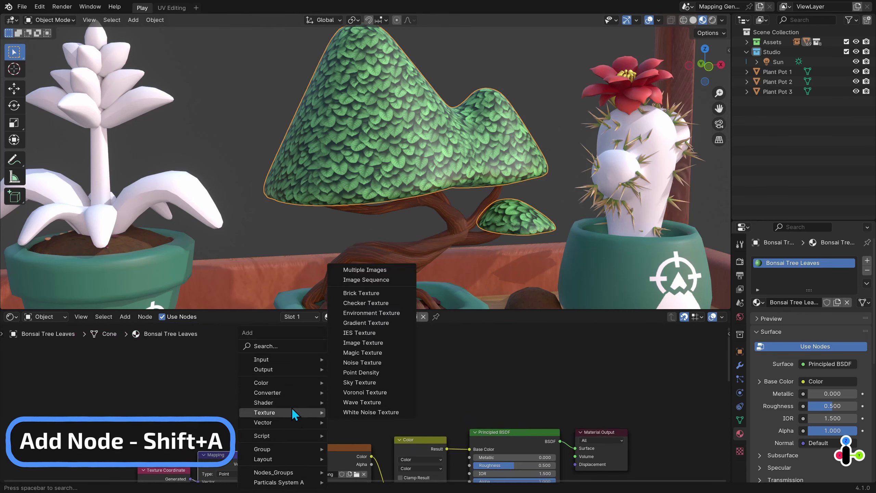
{"action": "left_click", "coordinate": [352, 393]}
{"action": "left_click", "coordinate": [241, 335]}
{"action": "left_click", "coordinate": [296, 363], "text": "ctrl+shift"}
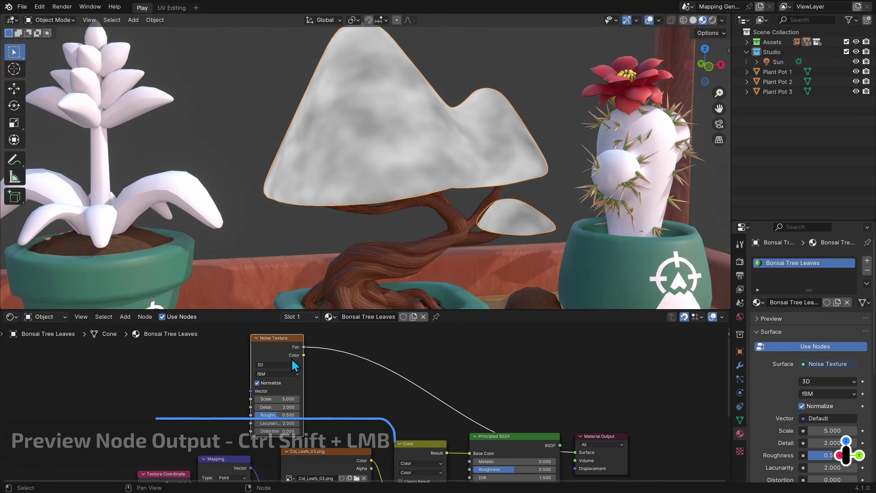
{"action": "left_click_drag", "start_coordinate": [294, 399], "coordinate": [308, 399]}
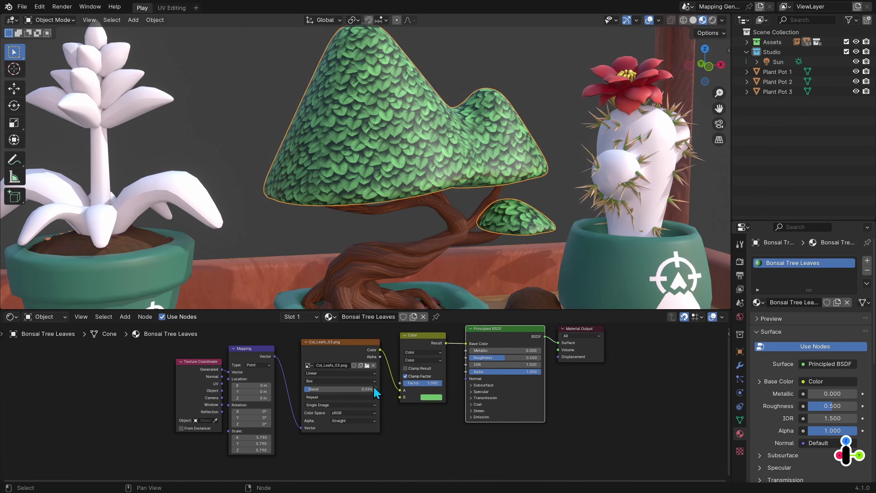
- Connect the Texture Coordinate node's Object output to the leaf Mapping node's Vector input
{"action": "scroll", "coordinate": [266, 397], "scroll_direction": "up", "scroll_amount": 4}
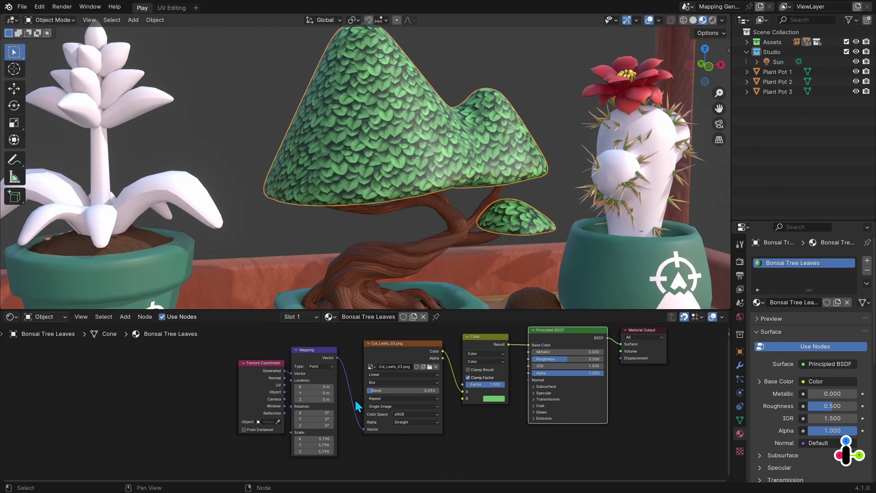
{"action": "left_click_drag", "start_coordinate": [238, 372], "coordinate": [267, 383]}
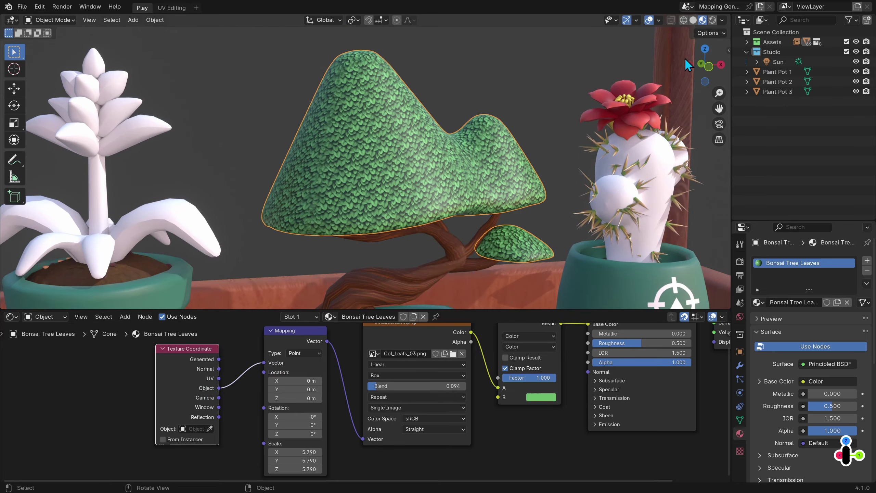
- Move and scale only the origin of the bonsai leaves, using the Affect Only Origins transform option
{"action": "left_click", "coordinate": [709, 34]}
{"action": "left_click", "coordinate": [708, 64]}
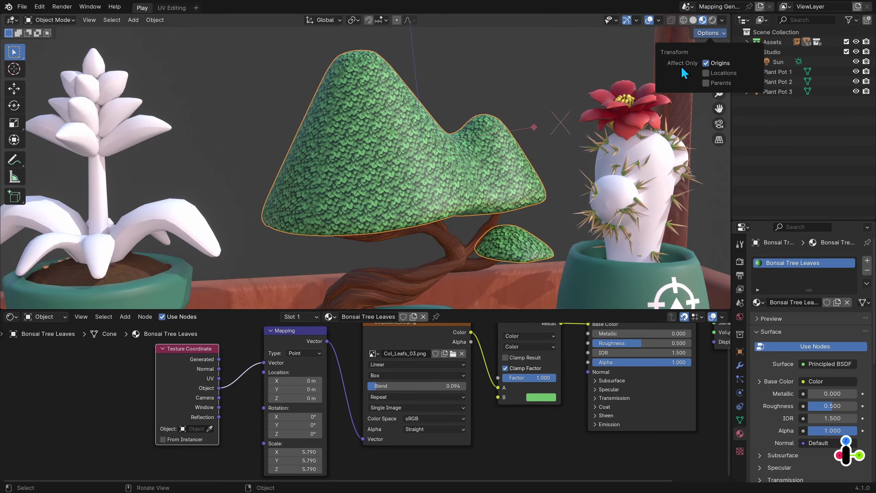
{"action": "middle_click_drag", "start_coordinate": [545, 128], "coordinate": [496, 137]}
{"action": "key", "text": "s"}
{"action": "mouse_move", "coordinate": [445, 125]}
{"action": "left_mouse_down"}
{"action": "mouse_move", "coordinate": [483, 89]}
{"action": "mouse_move", "coordinate": [456, 114]}
{"action": "mouse_move", "coordinate": [476, 94]}
{"action": "mouse_move", "coordinate": [413, 104]}
{"action": "mouse_move", "coordinate": [434, 120]}
{"action": "left_mouse_up"}
- Rotate the bonsai leaves' origin, turn off Affect Only Origins and return to the selection tool
{"action": "key", "text": "shift+space"}
{"action": "key", "text": "r"}
{"action": "middle_click_drag", "start_coordinate": [435, 121], "coordinate": [497, 143]}
{"action": "left_click", "coordinate": [700, 35]}
{"action": "left_click", "coordinate": [706, 64]}
{"action": "left_click", "coordinate": [13, 57]}
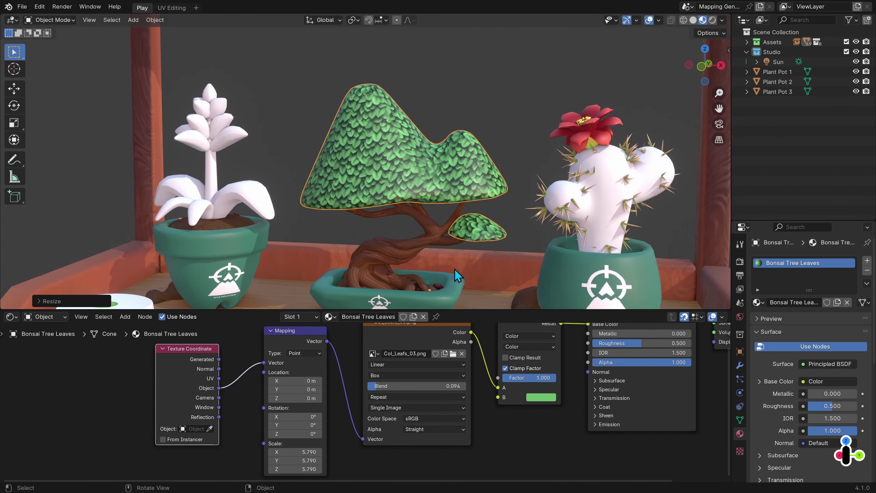
- Connect the Texture Coordinate node's Camera output to the leaf Mapping node's Vector input and set the image projection to Flat
{"action": "left_click_drag", "start_coordinate": [263, 366], "coordinate": [263, 366]}
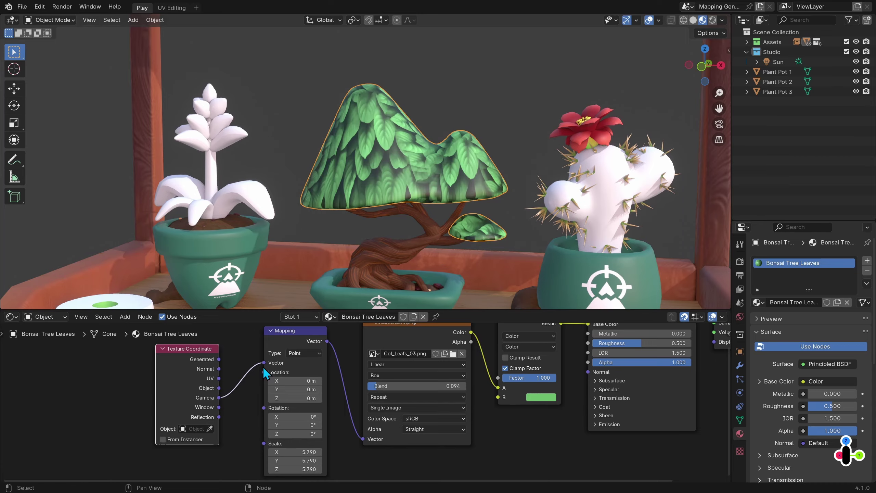
{"action": "left_click", "coordinate": [386, 376]}
{"action": "left_click", "coordinate": [387, 398]}
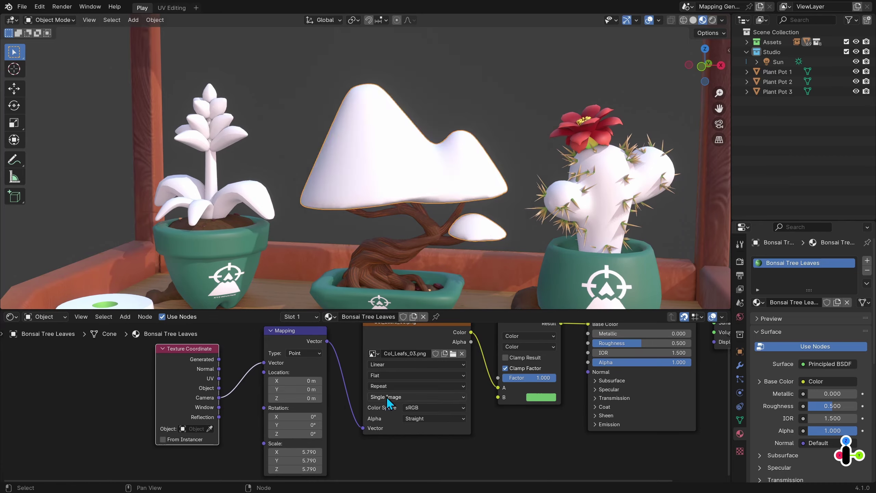
{"action": "scroll", "coordinate": [408, 205], "scroll_direction": "down", "scroll_amount": 1}
{"action": "middle_click_drag", "start_coordinate": [409, 205], "coordinate": [440, 220]}
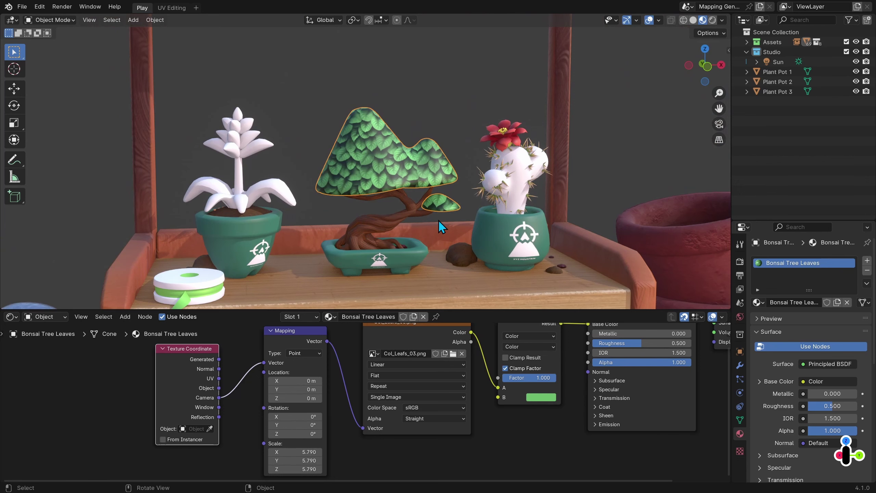
- Connect the Texture Coordinate node's Window output to the leaf Mapping node's Vector input and inspect the leaves at different zooms
{"action": "left_click_drag", "start_coordinate": [220, 397], "coordinate": [221, 409], "text": "ctrl"}
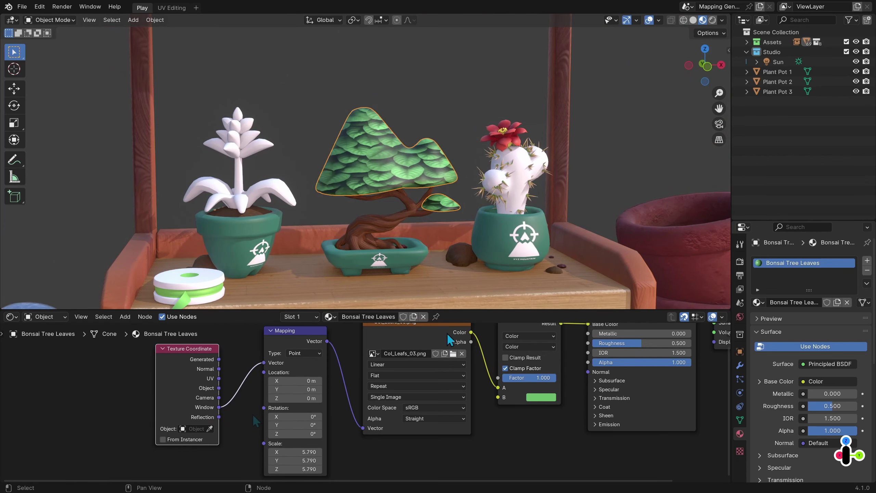
{"action": "scroll", "coordinate": [387, 176], "scroll_direction": "up", "scroll_amount": 4}
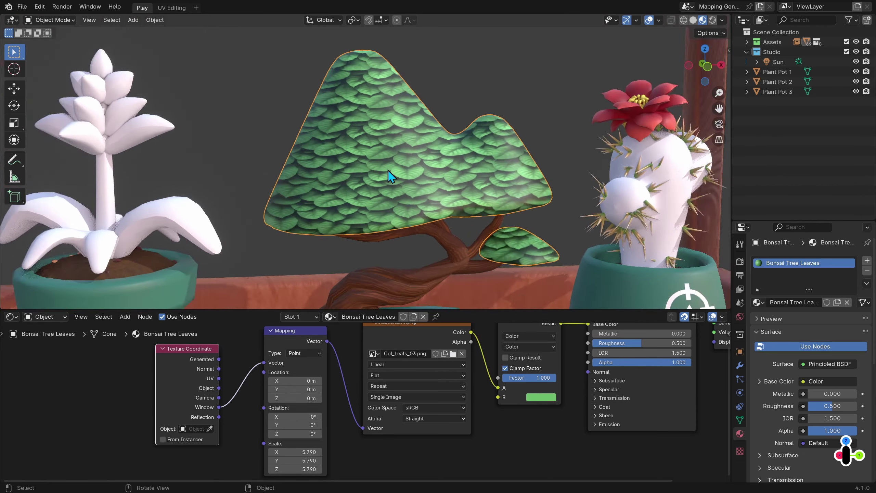
{"action": "scroll", "coordinate": [387, 176], "scroll_direction": "down", "scroll_amount": 4}
- Enlarge the node editor, feed the leaf Mapping node from the Generated output and set the image projection to Box
{"action": "mouse_move", "coordinate": [730, 166]}
{"action": "left_mouse_down"}
{"action": "mouse_move", "coordinate": [303, 179]}
{"action": "mouse_move", "coordinate": [717, 173]}
{"action": "left_mouse_up"}
{"action": "mouse_move", "coordinate": [464, 309]}
{"action": "left_mouse_down"}
{"action": "mouse_move", "coordinate": [464, 140]}
{"action": "mouse_move", "coordinate": [464, 299]}
{"action": "left_mouse_up"}
{"action": "middle_click_drag", "start_coordinate": [461, 362], "coordinate": [428, 386]}
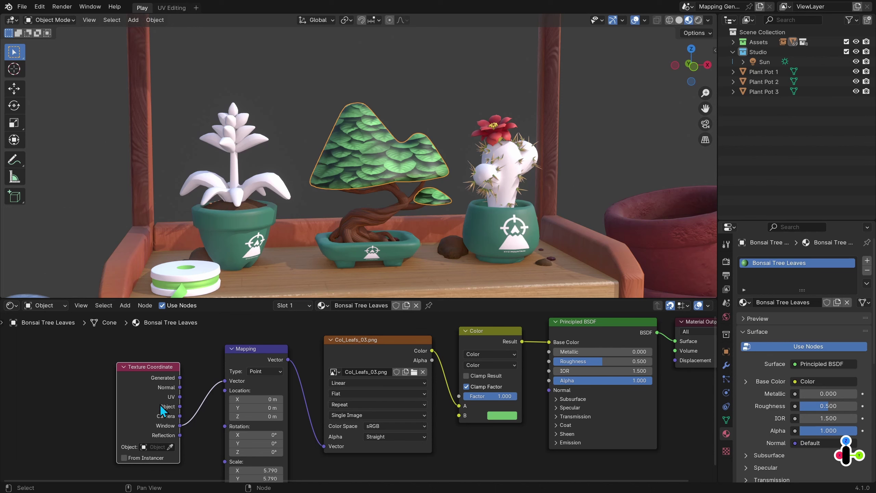
{"action": "left_click_drag", "start_coordinate": [162, 411], "coordinate": [135, 384]}
{"action": "left_click_drag", "start_coordinate": [152, 351], "coordinate": [225, 380]}
{"action": "key", "text": "Home"}
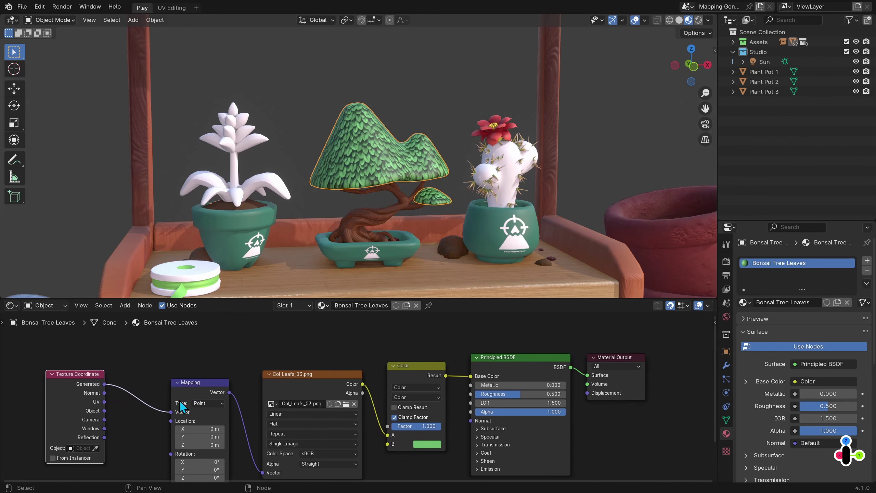
{"action": "left_click", "coordinate": [289, 425]}
{"action": "left_click", "coordinate": [288, 454]}
- Add a Separate XYZ node above the Mapping node, fed by the Texture Coordinate node's Normal output
{"action": "left_click_drag", "start_coordinate": [104, 384], "coordinate": [229, 352]}
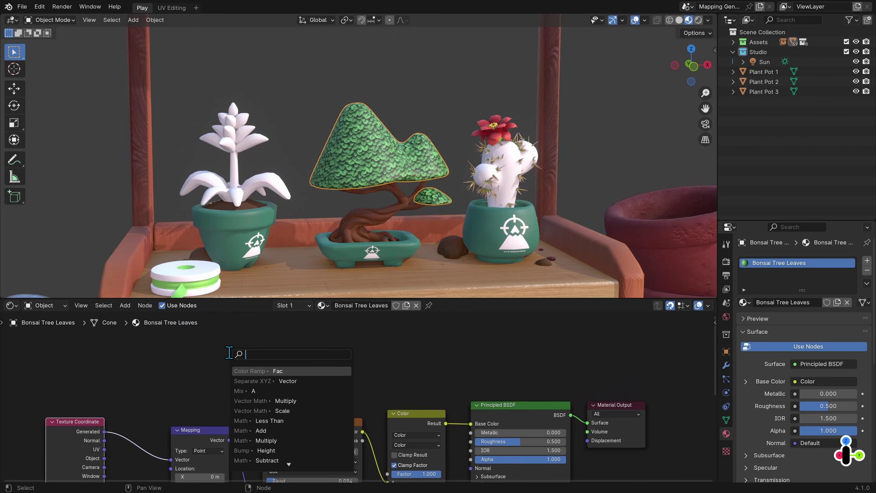
{"action": "type", "text": "sep"}
{"action": "key", "text": "Return"}
{"action": "left_click", "coordinate": [211, 344]}
{"action": "middle_click_drag", "start_coordinate": [271, 379], "coordinate": [201, 398]}
- Add a Color Ramp node fed by the Separate XYZ node's Z output
{"action": "left_click_drag", "start_coordinate": [201, 384], "coordinate": [259, 379]}
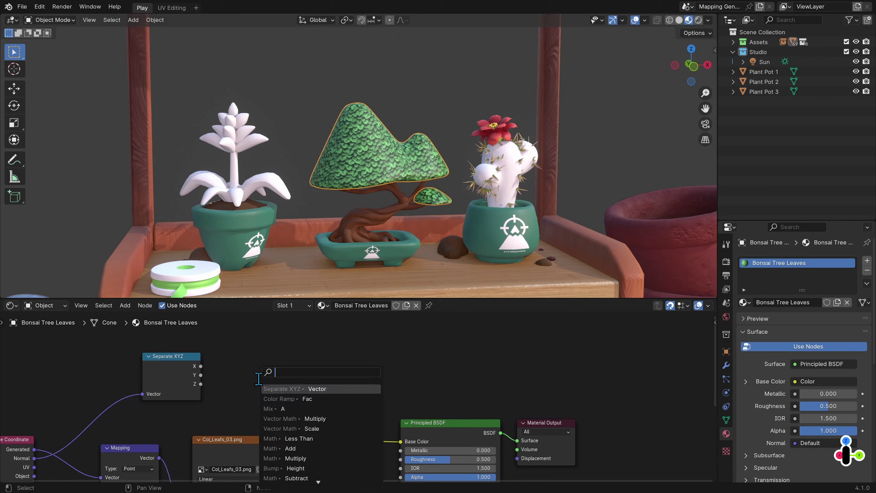
{"action": "type", "text": "ramp"}
{"action": "key", "text": "Return"}
{"action": "left_click", "coordinate": [216, 330]}
{"action": "scroll", "coordinate": [394, 396], "scroll_direction": "down", "scroll_amount": 2}
{"action": "middle_click_drag", "start_coordinate": [393, 396], "coordinate": [289, 379]}
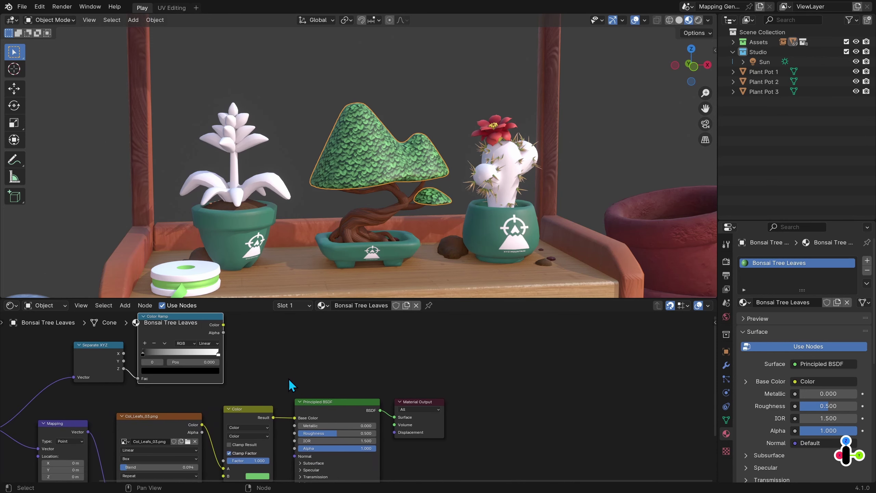
- Move the Principled BSDF and Material Output nodes away and insert a duplicate of the Color mix node before Base Color
{"action": "left_click_drag", "start_coordinate": [296, 374], "coordinate": [476, 445]}
{"action": "key", "text": "g"}
{"action": "left_click", "coordinate": [583, 444]}
{"action": "left_click", "coordinate": [232, 419]}
{"action": "key", "text": "shift+d"}
{"action": "left_click", "coordinate": [317, 405]}
- Set the duplicated node's blending mode to Mix and connect the Color Ramp's Color output to its Factor
{"action": "left_click", "coordinate": [328, 423]}
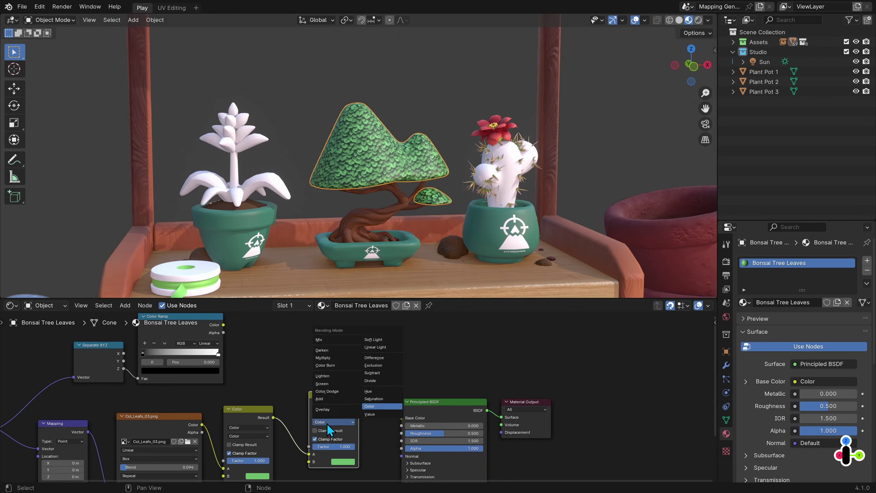
{"action": "key", "text": "n"}
{"action": "left_click", "coordinate": [327, 423]}
{"action": "key", "text": "m"}
{"action": "left_click_drag", "start_coordinate": [223, 326], "coordinate": [310, 448]}
- Make the Mix node's B color near-white and tighten the Color Ramp stops, with the white stop at about 0.598
{"action": "left_click", "coordinate": [340, 461]}
{"action": "left_click_drag", "start_coordinate": [386, 439], "coordinate": [334, 439]}
{"action": "middle_click_drag", "start_coordinate": [194, 399], "coordinate": [304, 429]}
{"action": "scroll", "coordinate": [303, 429], "scroll_direction": "up", "scroll_amount": 4}
{"action": "left_click_drag", "start_coordinate": [337, 368], "coordinate": [289, 371]}
{"action": "left_click_drag", "start_coordinate": [235, 370], "coordinate": [292, 371]}
{"action": "left_click_drag", "start_coordinate": [291, 369], "coordinate": [296, 367]}
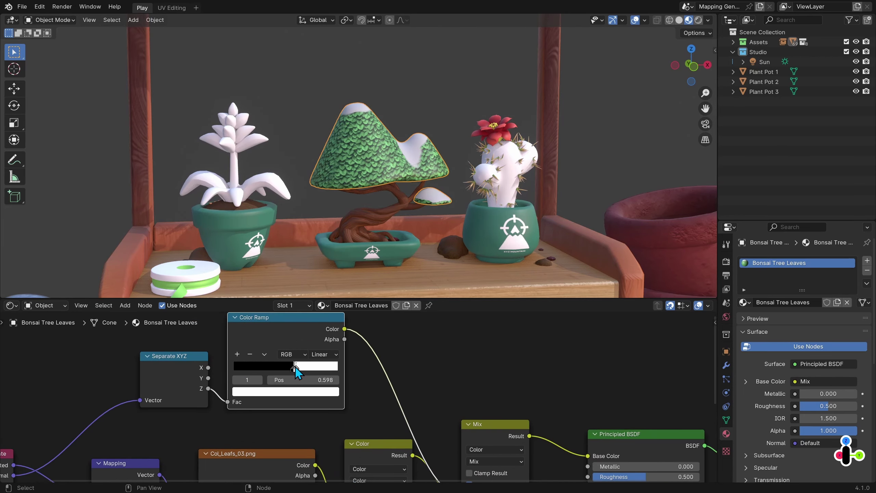
{"action": "middle_click_drag", "start_coordinate": [454, 159], "coordinate": [444, 176]}
{"action": "scroll", "coordinate": [425, 424], "scroll_direction": "down", "scroll_amount": 3}
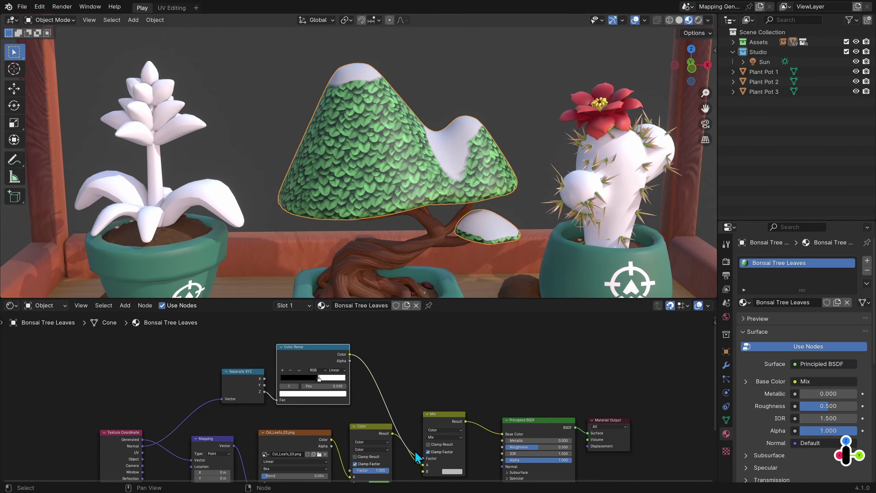
- Select Plant Pot 3 and add an Image Texture node above the existing frames in its Plant Pots material
{"action": "middle_click_drag", "start_coordinate": [517, 250], "coordinate": [284, 134], "text": "shift"}
{"action": "left_click", "coordinate": [355, 188]}
{"action": "scroll", "coordinate": [357, 182], "scroll_direction": "up", "scroll_amount": 3}
{"action": "middle_click_drag", "start_coordinate": [359, 151], "coordinate": [371, 195], "text": "shift"}
{"action": "middle_click_drag", "start_coordinate": [512, 381], "coordinate": [452, 434]}
{"action": "middle_click_drag", "start_coordinate": [330, 338], "coordinate": [404, 405]}
{"action": "key", "text": "shift+a"}
{"action": "mouse_move", "coordinate": [298, 332]}
{"action": "left_click", "coordinate": [357, 264]}
{"action": "left_click", "coordinate": [248, 341]}
{"action": "scroll", "coordinate": [304, 382], "scroll_direction": "up", "scroll_amount": 3}
- Load Fingerprints002_2K_Roughness.png from the imperfections folder into the new Image Texture node
{"action": "left_click", "coordinate": [292, 361]}
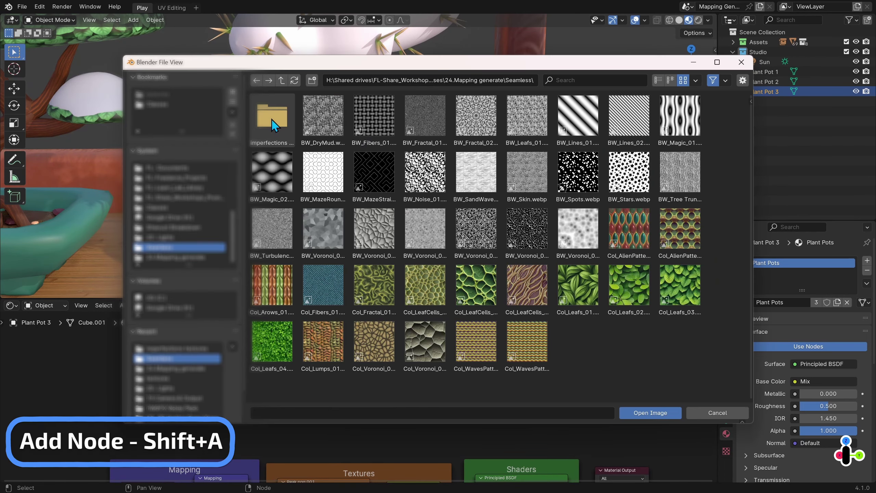
{"action": "double_click", "coordinate": [275, 124]}
{"action": "double_click", "coordinate": [272, 119]}
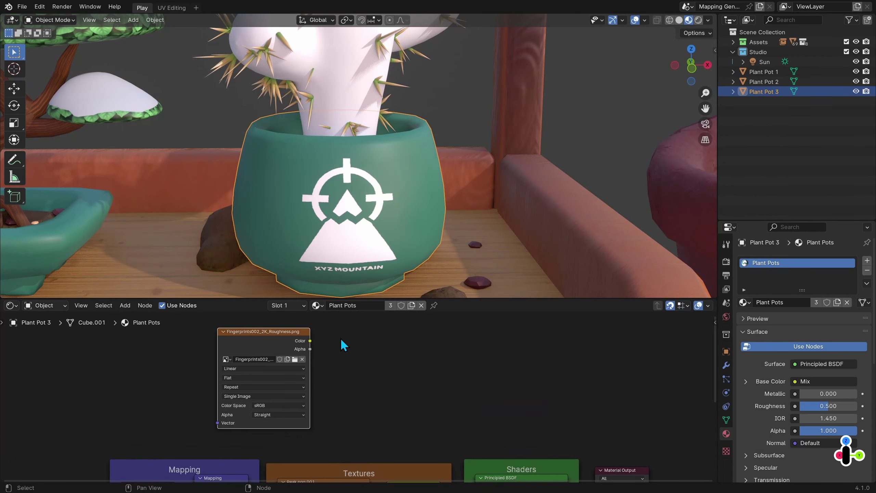
- Add Texture Coordinate and Mapping nodes to the fingerprint texture, using the Generated output and Box projection
{"action": "key", "text": "ctrl+t"}
{"action": "left_click_drag", "start_coordinate": [167, 358], "coordinate": [167, 332]}
{"action": "middle_click_drag", "start_coordinate": [149, 348], "coordinate": [177, 373]}
{"action": "left_click_drag", "start_coordinate": [160, 374], "coordinate": [177, 375]}
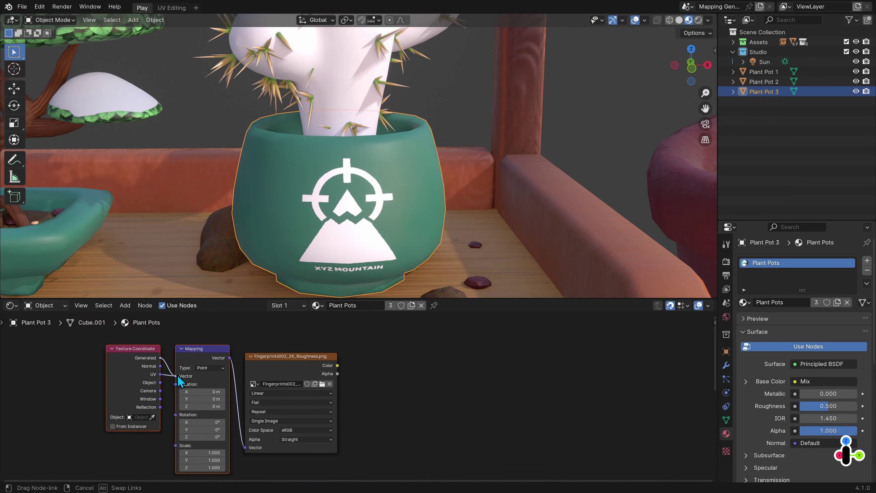
{"action": "left_click", "coordinate": [277, 428]}
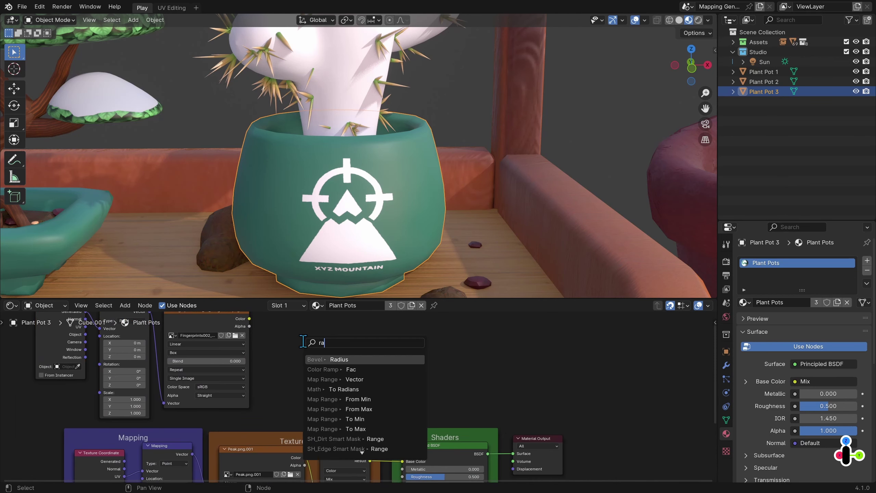
- Add a Color Ramp after the fingerprint texture and connect its Color output to the Principled BSDF's Roughness
{"action": "key", "text": "Return"}
{"action": "left_click", "coordinate": [294, 338]}
{"action": "scroll", "coordinate": [345, 381], "scroll_direction": "down", "scroll_amount": 2}
{"action": "middle_click_drag", "start_coordinate": [345, 381], "coordinate": [253, 367]}
{"action": "left_click_drag", "start_coordinate": [246, 325], "coordinate": [274, 442]}
- Tighten and flip the roughness Color Ramp so white comes first and the black stop sits at 0.106
{"action": "scroll", "coordinate": [246, 398], "scroll_direction": "up", "scroll_amount": 5}
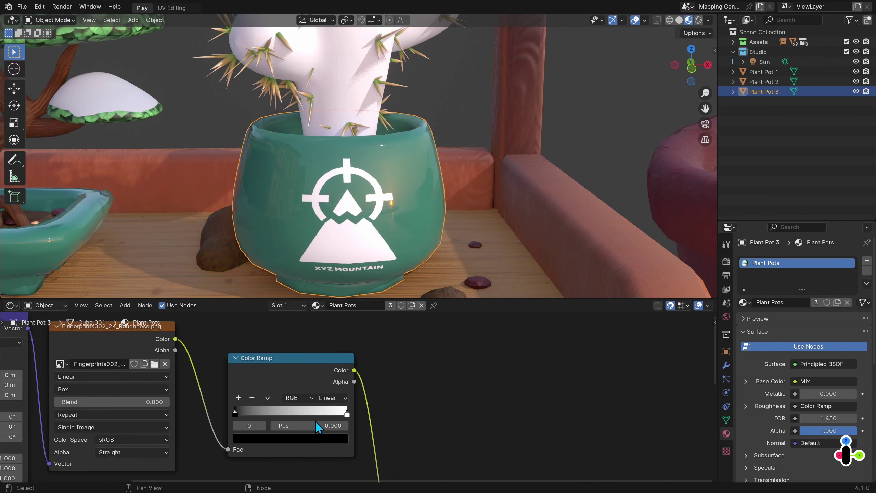
{"action": "left_click_drag", "start_coordinate": [407, 405], "coordinate": [382, 411]}
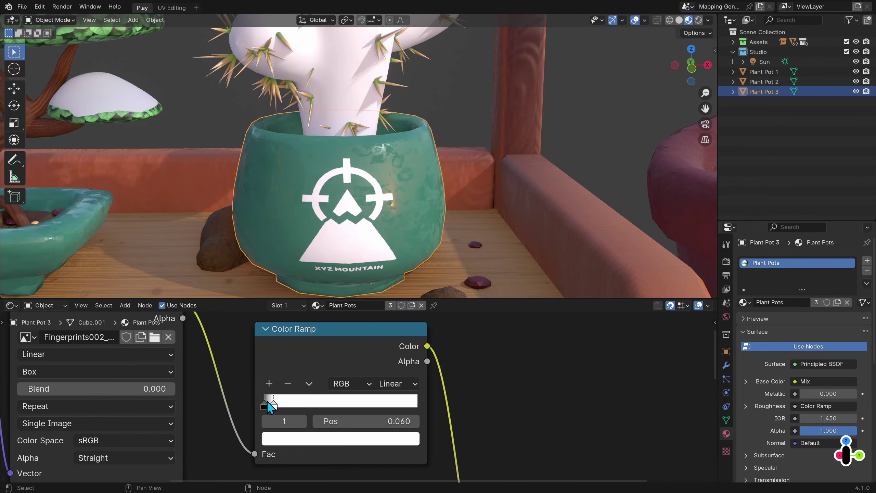
{"action": "left_click_drag", "start_coordinate": [268, 410], "coordinate": [272, 407]}
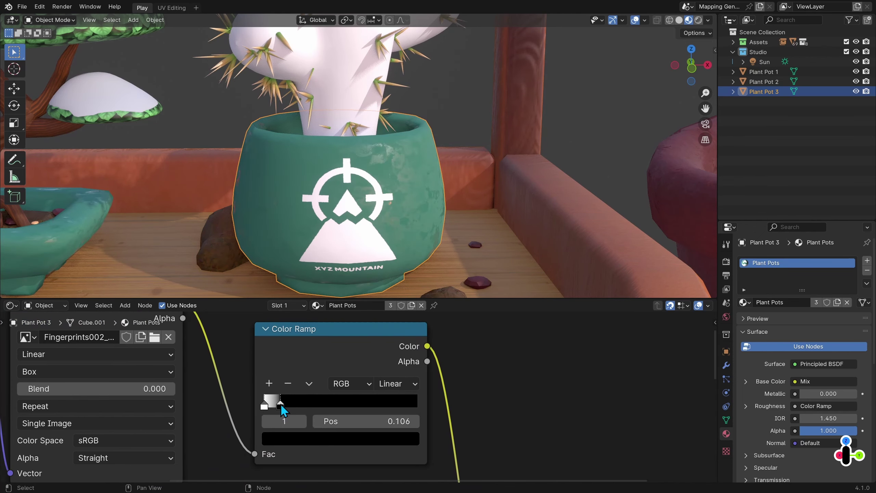
{"action": "middle_click_drag", "start_coordinate": [419, 216], "coordinate": [403, 211]}
{"action": "scroll", "coordinate": [409, 228], "scroll_direction": "up", "scroll_amount": 2}
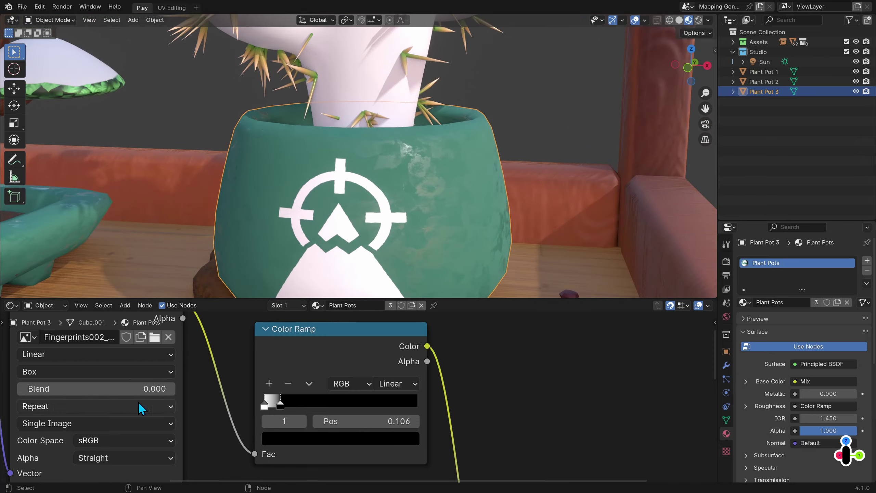
- Set the fingerprint texture's Mapping scale to 0.510 on all axes and its box projection blend to 0.063
{"action": "middle_click_drag", "start_coordinate": [140, 404], "coordinate": [383, 365]}
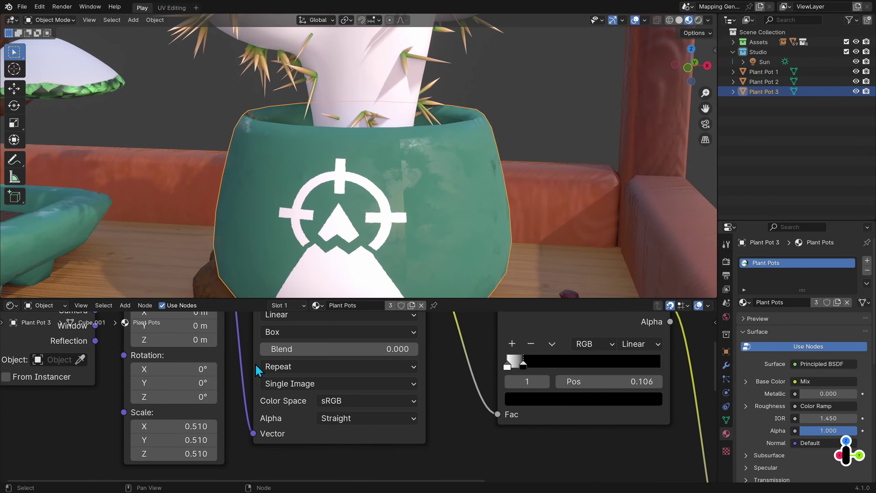
{"action": "scroll", "coordinate": [513, 152], "scroll_direction": "down", "scroll_amount": 3}
{"action": "middle_click_drag", "start_coordinate": [513, 152], "coordinate": [464, 151]}
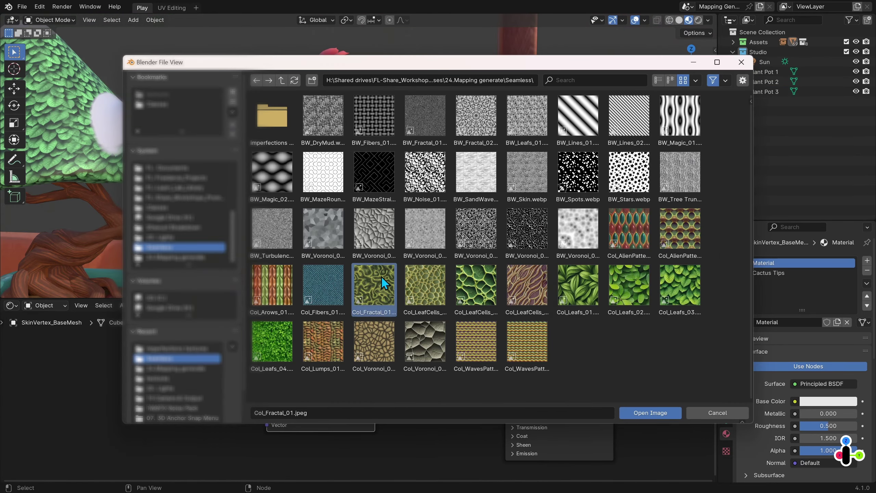
- Use Col_Fractal_01.jpeg as the cactus Base Color, mapped with Generated coordinates, Box projection and a blend of 0.218
{"action": "double_click", "coordinate": [385, 284]}
{"action": "left_click_drag", "start_coordinate": [323, 346], "coordinate": [449, 336]}
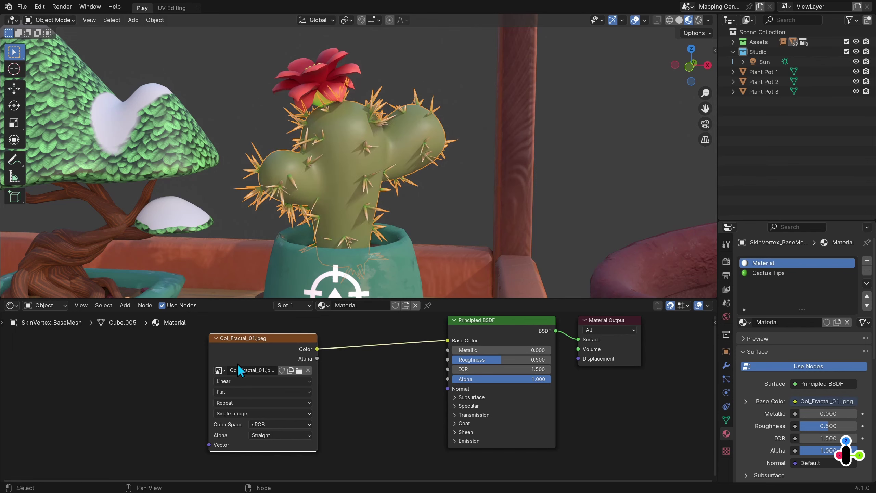
{"action": "key", "text": "ctrl+t"}
{"action": "left_click", "coordinate": [298, 388]}
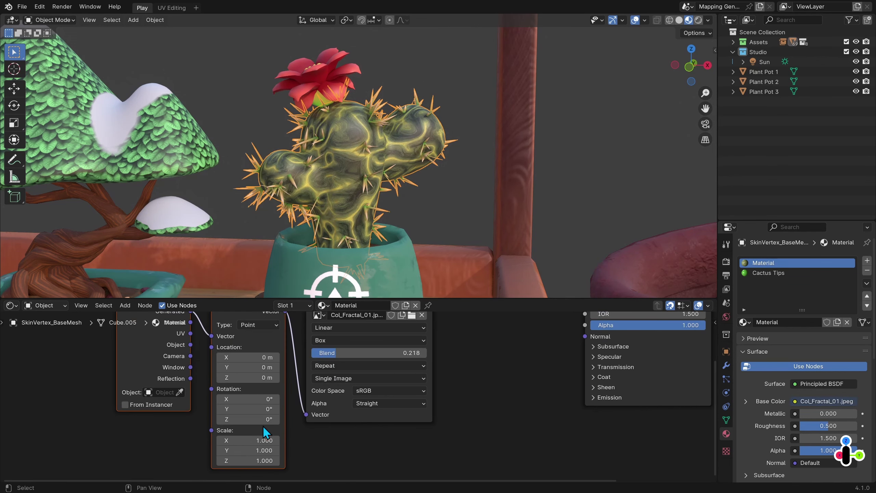
- Set the cactus Mapping scale to 2.510 and connect the fractal texture through a new Color Ramp to Emission Strength
{"action": "left_click_drag", "start_coordinate": [288, 337], "coordinate": [315, 362]}
{"action": "type", "text": "ra"}
{"action": "left_click", "coordinate": [363, 389]}
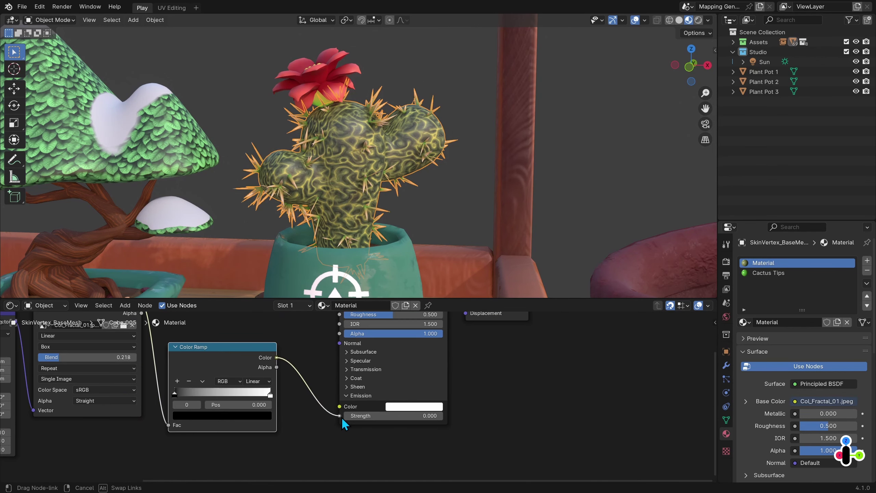
- Set the cactus emission color to yellow and tighten the Color Ramp stops, with the white stop at about 0.269
{"action": "left_click", "coordinate": [410, 405]}
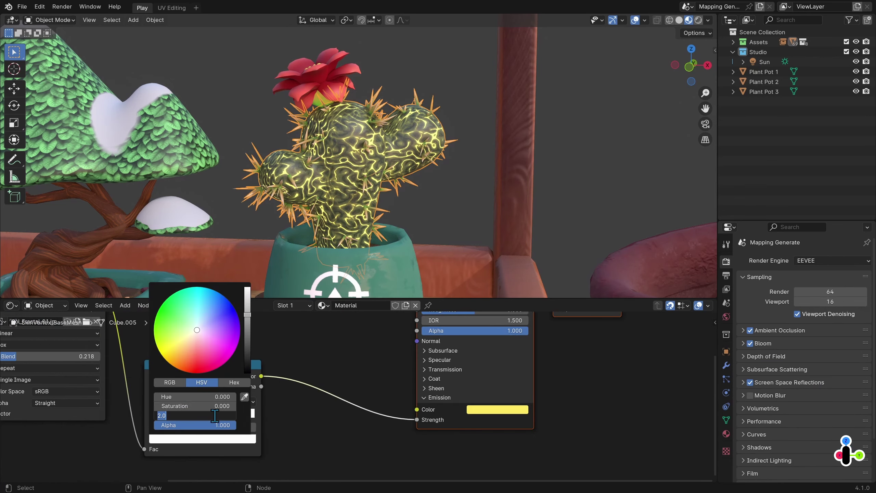
{"action": "key", "text": "Return"}
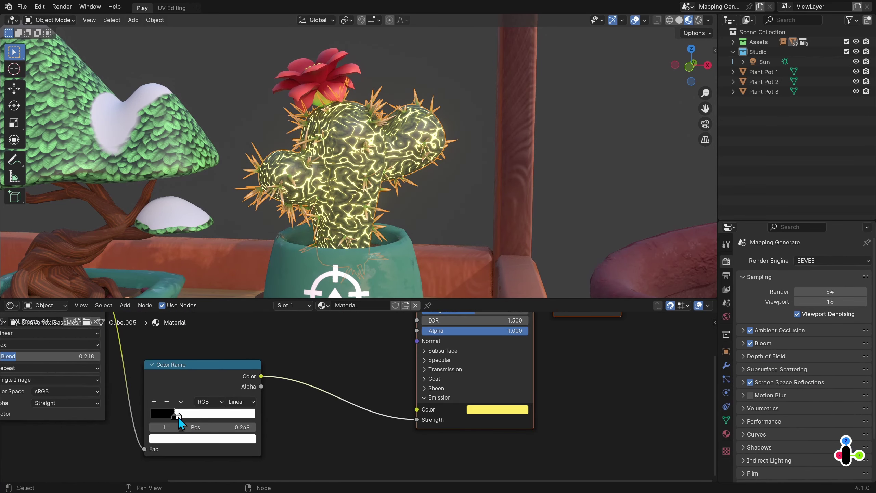